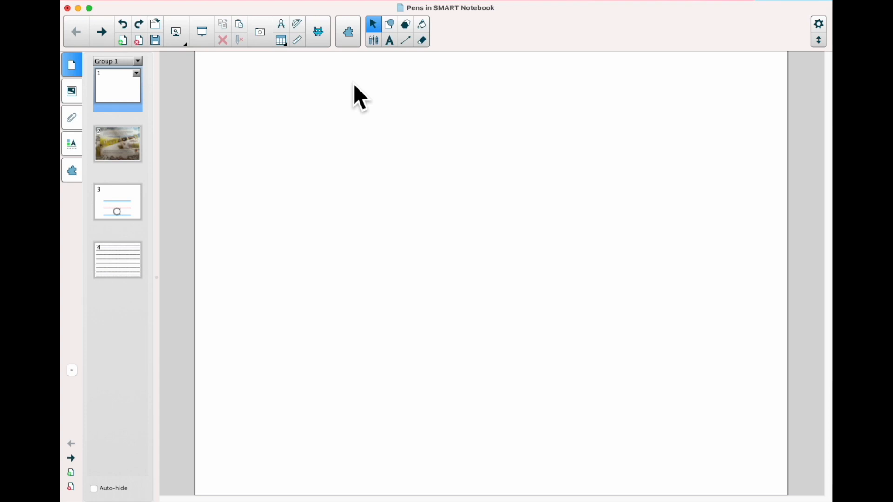
Activate the Pens tool and review its available line colours, thicknesses, line styles and line ends
left_click(375, 40)
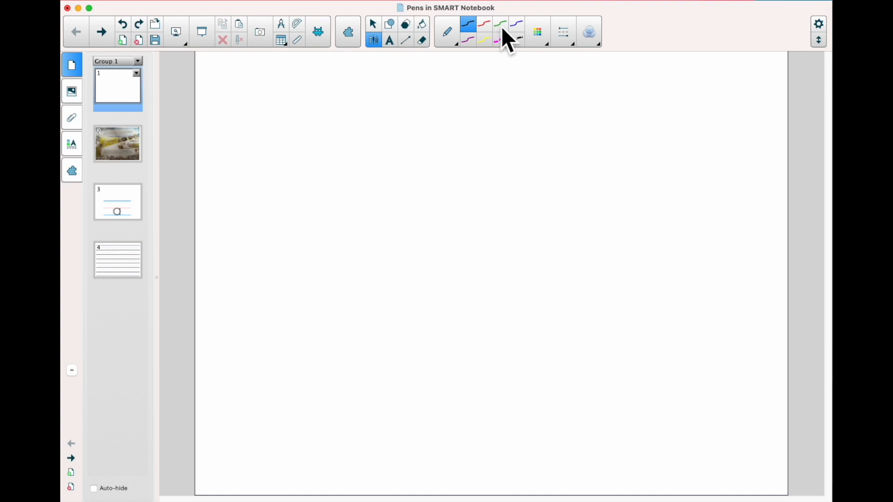
left_click(538, 40)
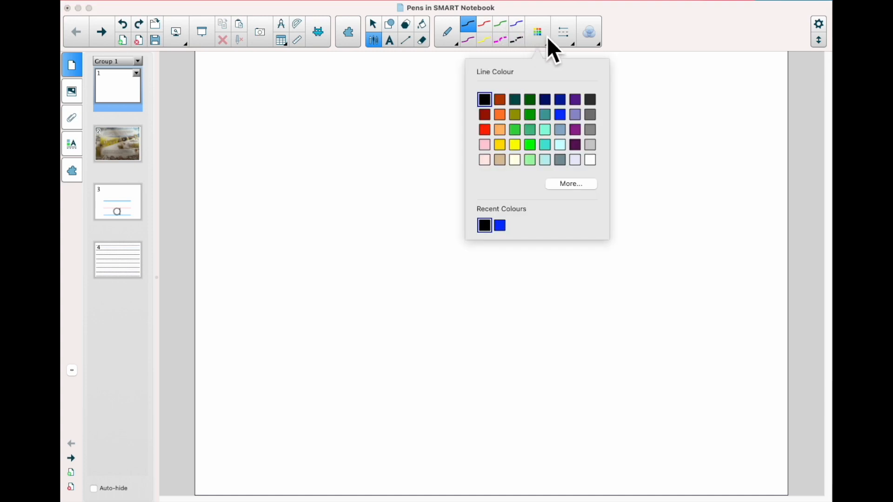
left_click(562, 36)
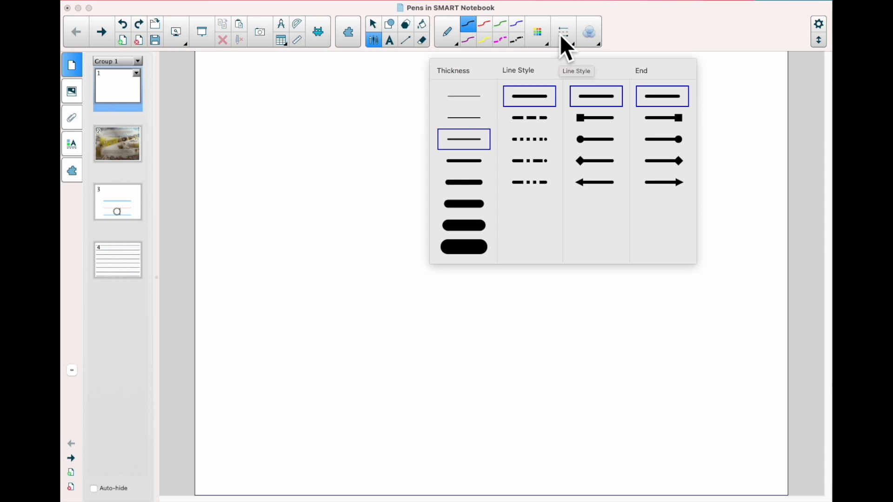
left_click(562, 37)
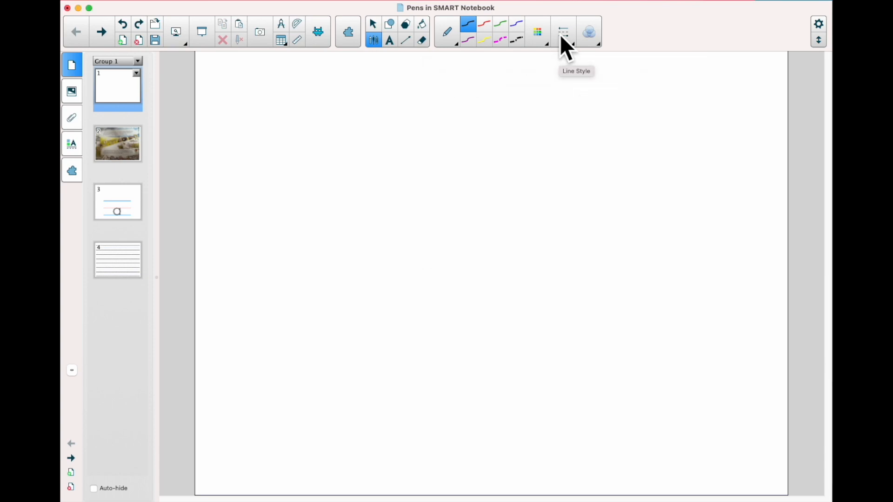
Draw a blue zigzag across page 1 with the Crayon at its thickest line setting
left_click(454, 42)
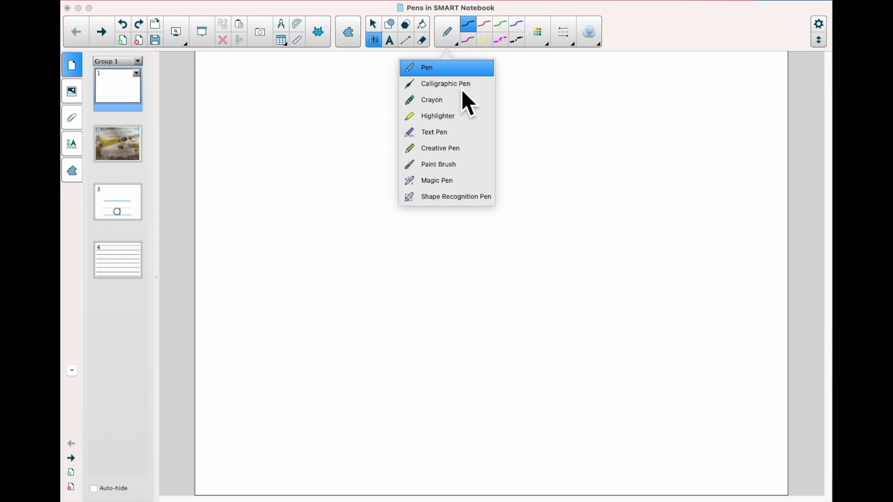
left_click(423, 100)
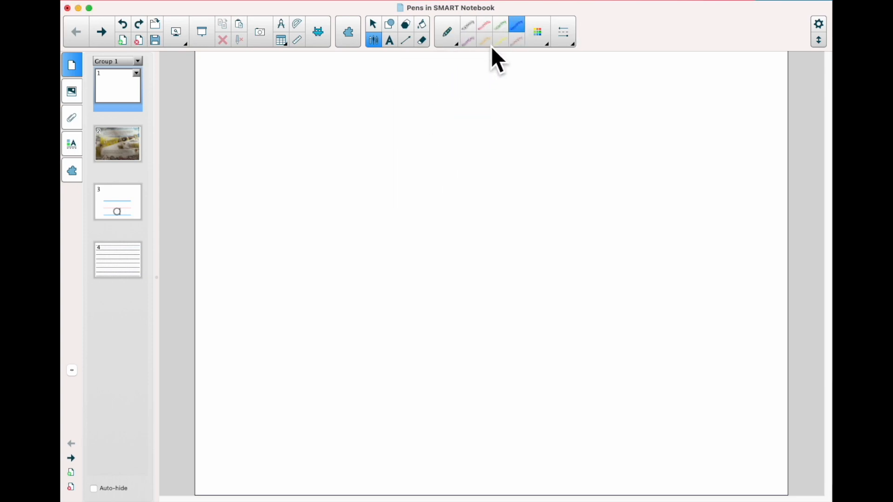
left_click(563, 27)
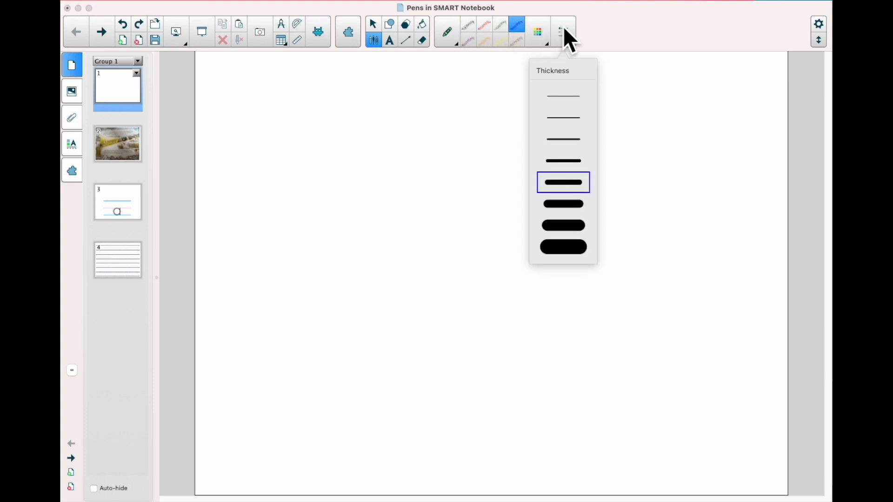
left_click(558, 248)
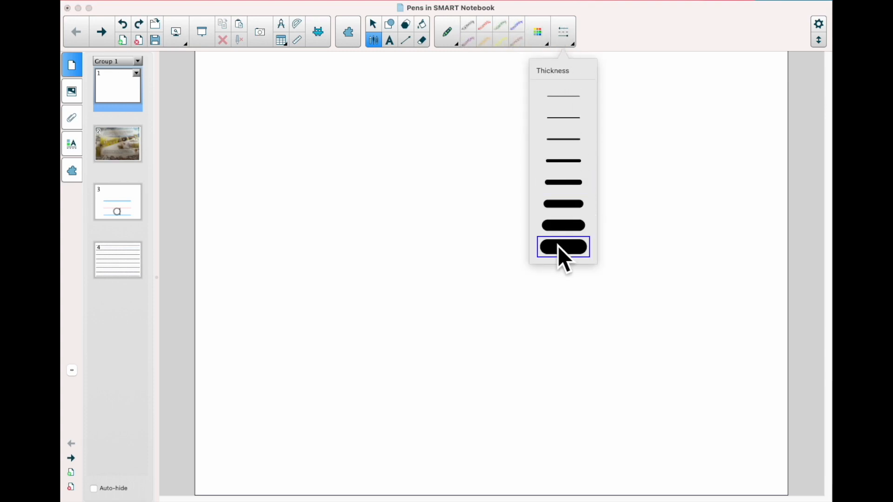
left_click(564, 42)
mouse_move(338, 124)
left_mouse_down()
mouse_move(409, 108)
mouse_move(419, 145)
mouse_move(456, 162)
mouse_move(429, 199)
mouse_move(465, 201)
left_mouse_up()
left_click_drag(438, 229, 522, 258)
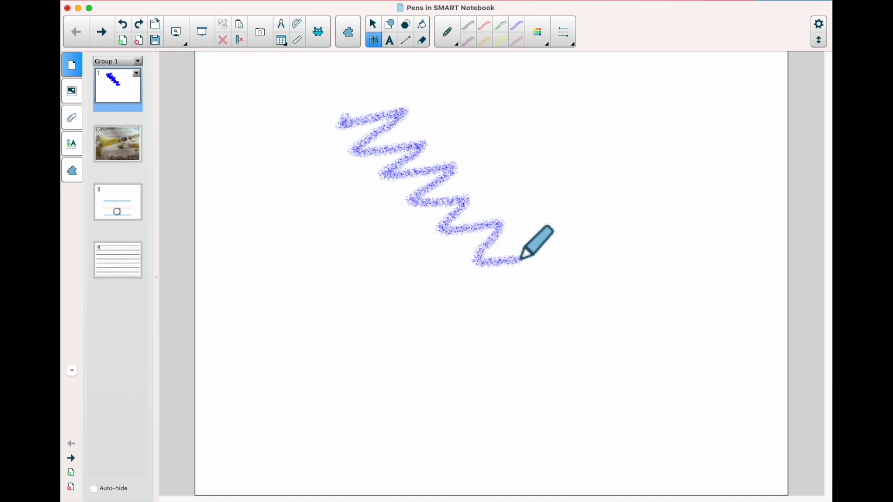
On page 2, highlight the words "rain" and "sun" in yellow with a thick Highlighter
left_click(453, 41)
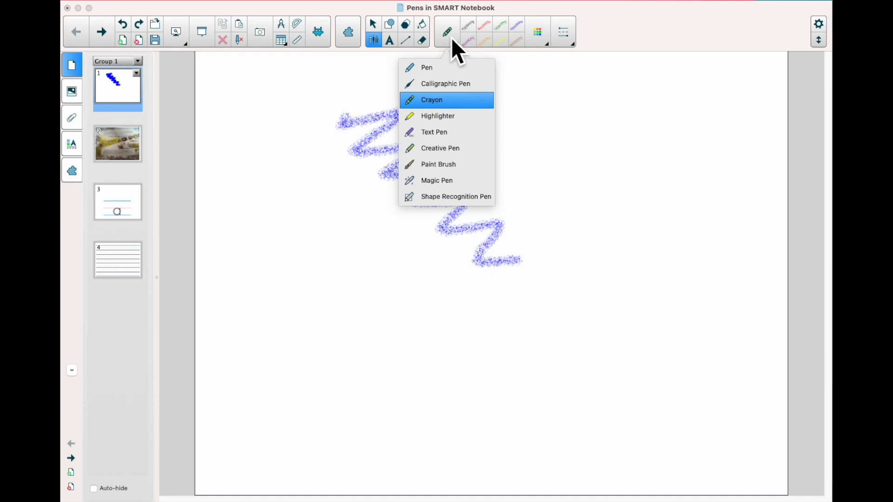
left_click(113, 144)
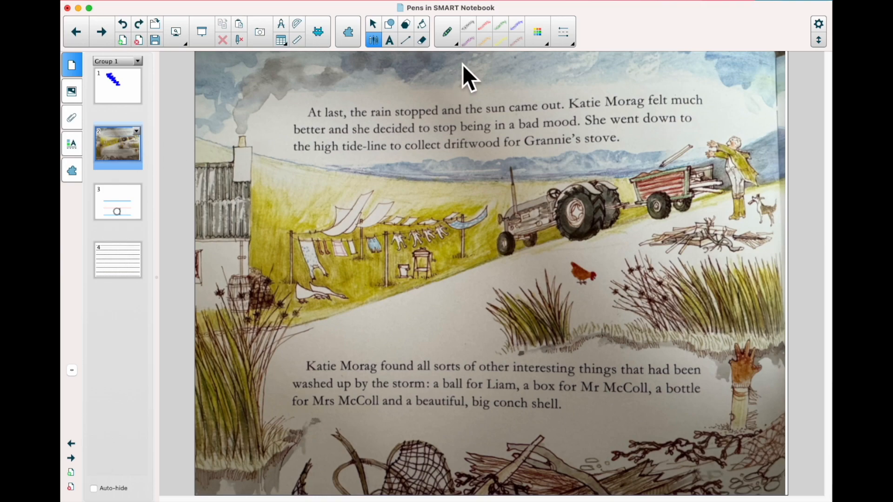
left_click(455, 35)
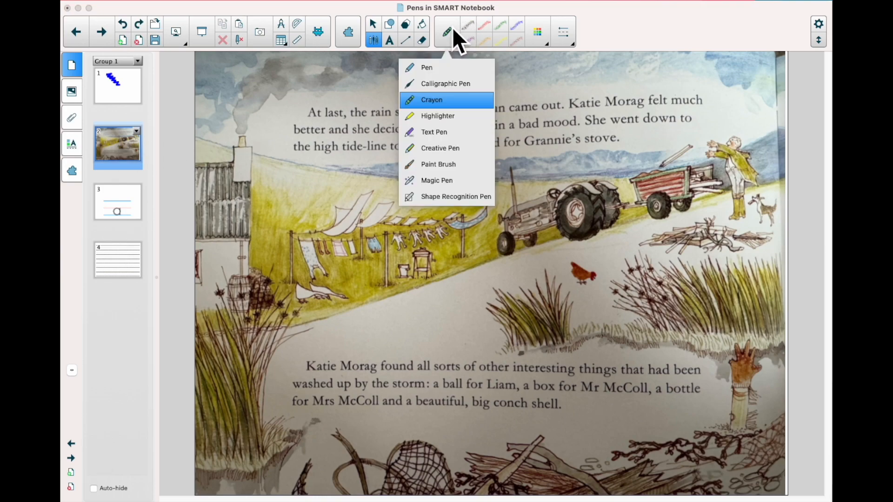
left_click(448, 116)
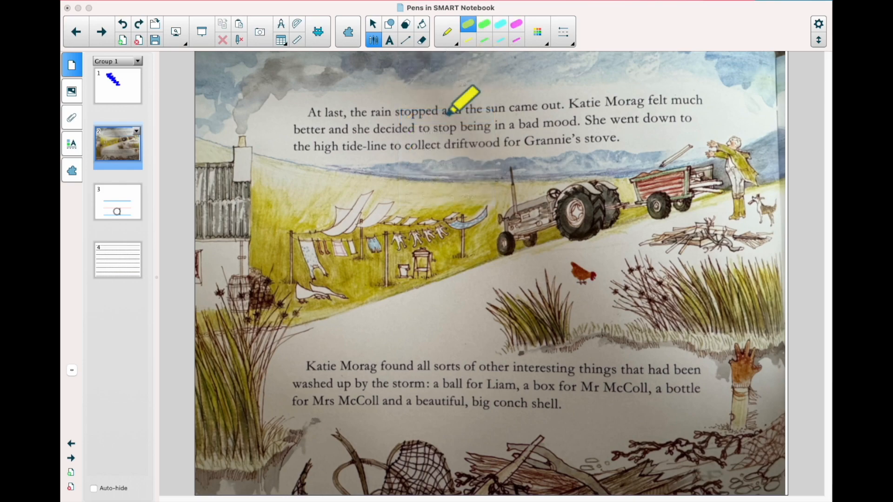
left_click(561, 33)
left_click(564, 245)
left_click(568, 33)
left_click(469, 26)
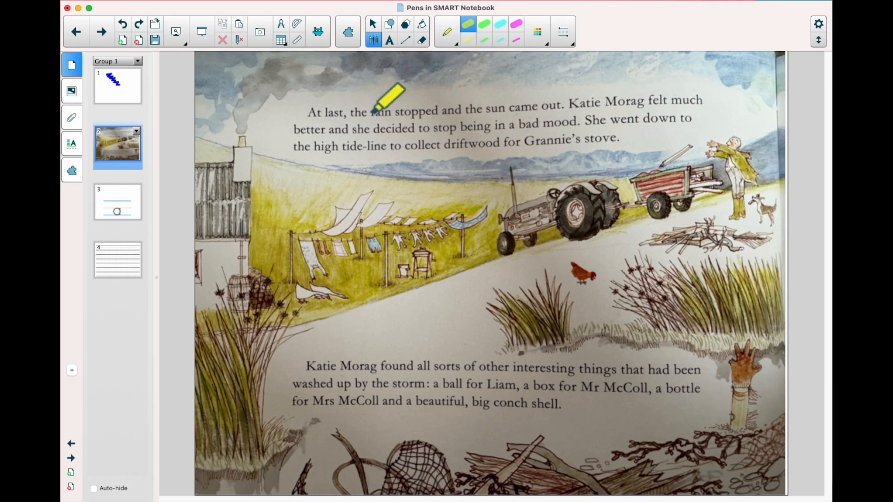
left_click_drag(372, 114, 396, 113)
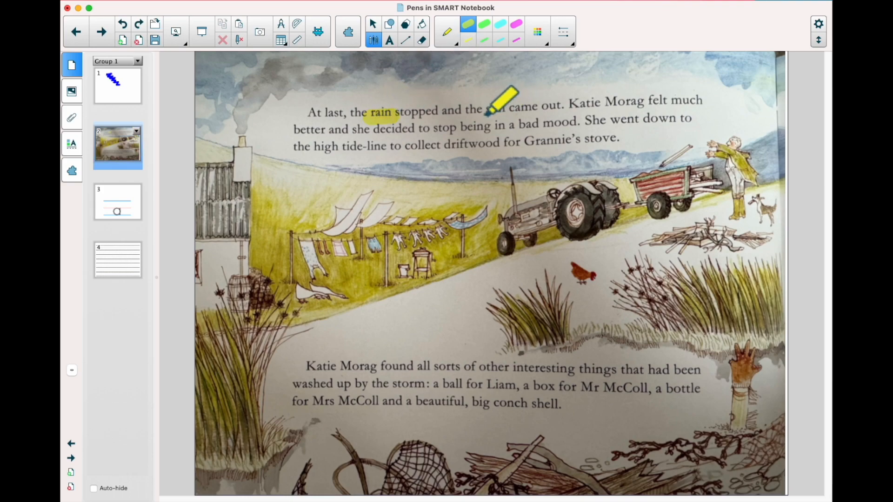
left_click_drag(487, 111, 515, 109)
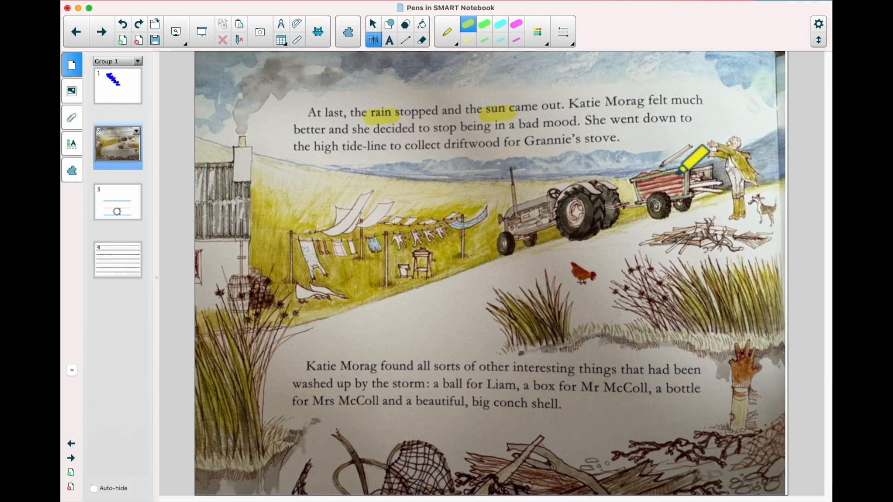
Highlight the character names "Katie Morag" and "Grannie's" in green in the upper paragraph
left_click(486, 24)
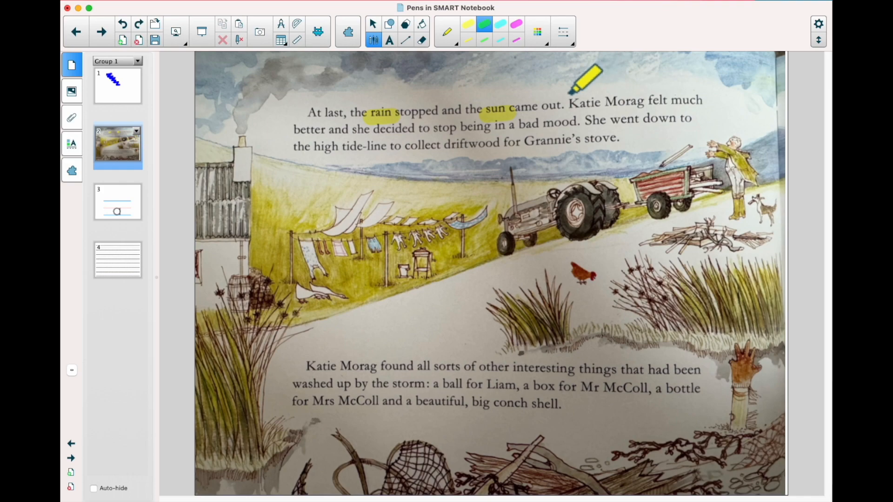
left_click_drag(563, 103, 649, 101)
left_click_drag(525, 140, 582, 139)
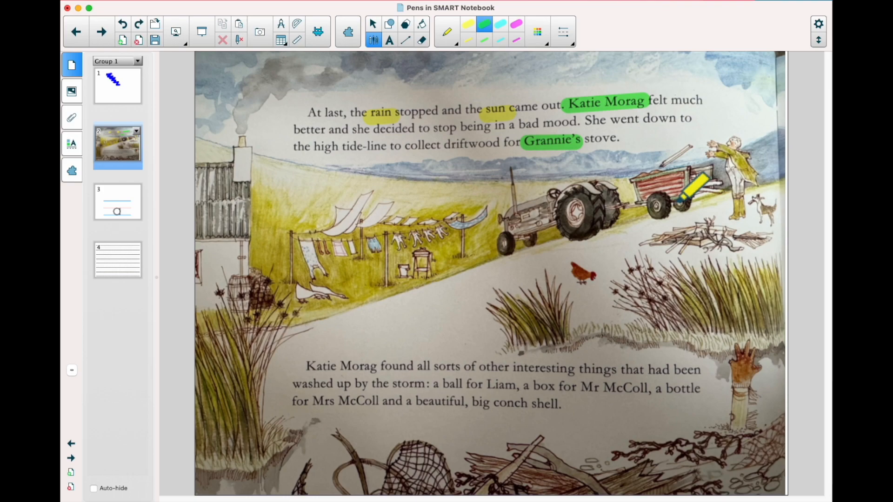
On page 3, use the Creative Pen to trace the dashed letter a in smiley faces and draw a rainbow wavy line above the ruled lines
left_click(116, 208)
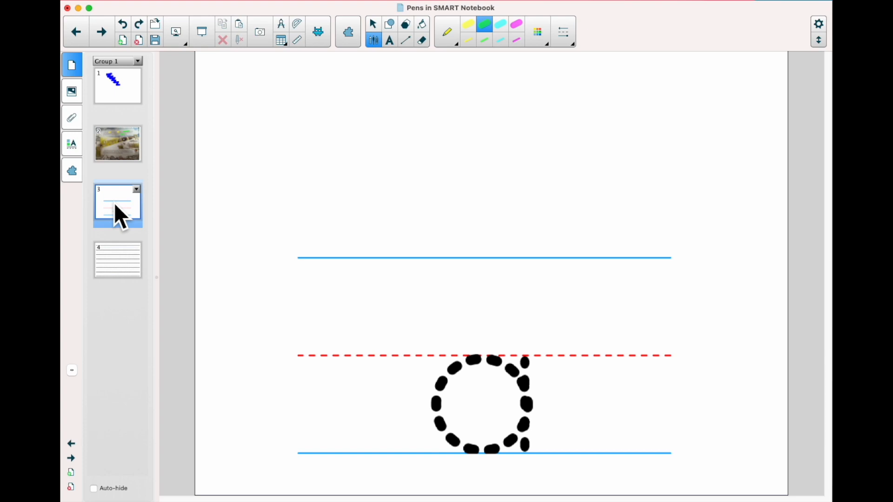
left_click(457, 34)
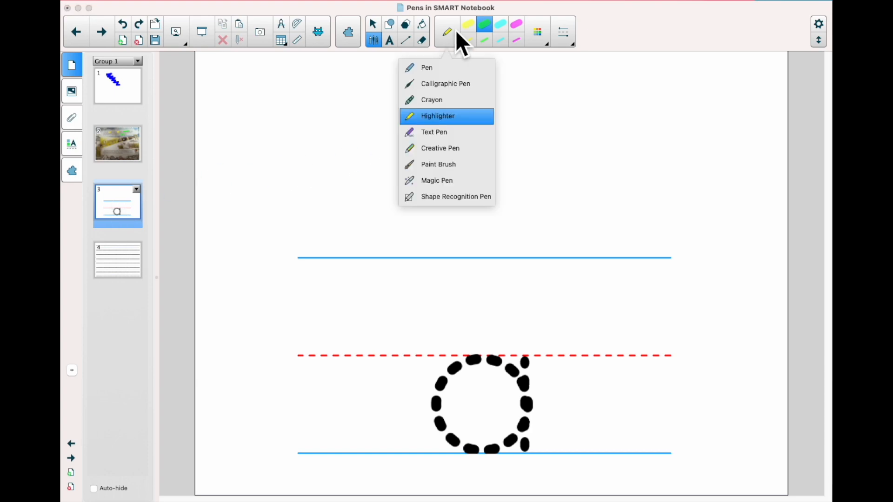
left_click(439, 68)
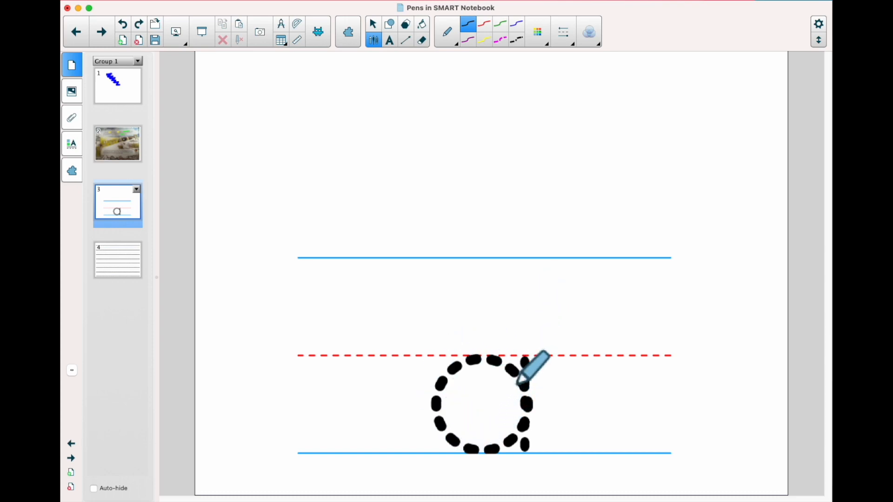
left_click(440, 40)
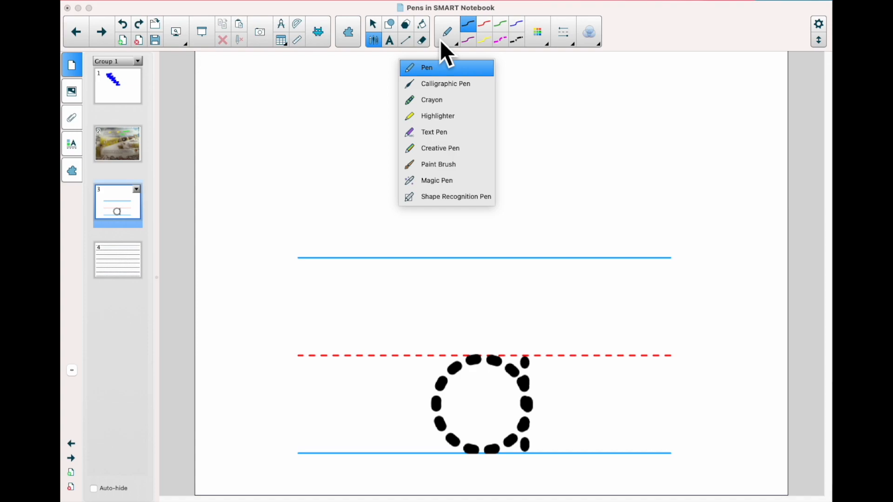
left_click(465, 147)
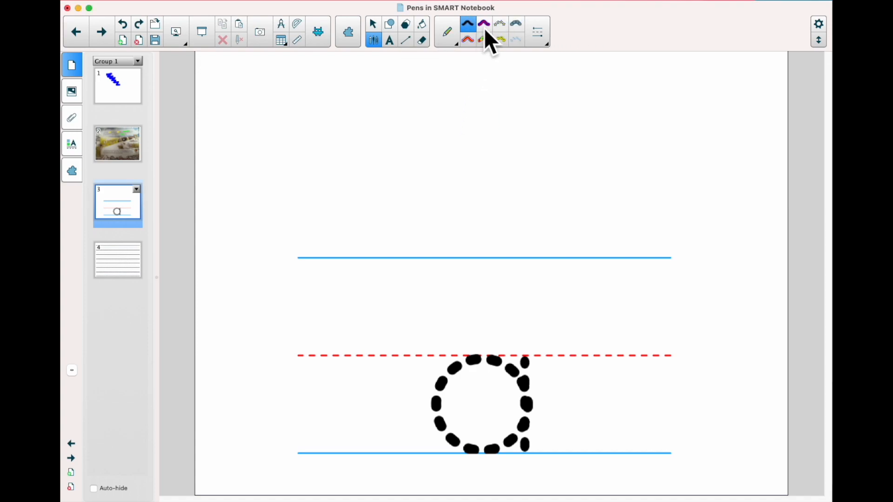
left_click(500, 40)
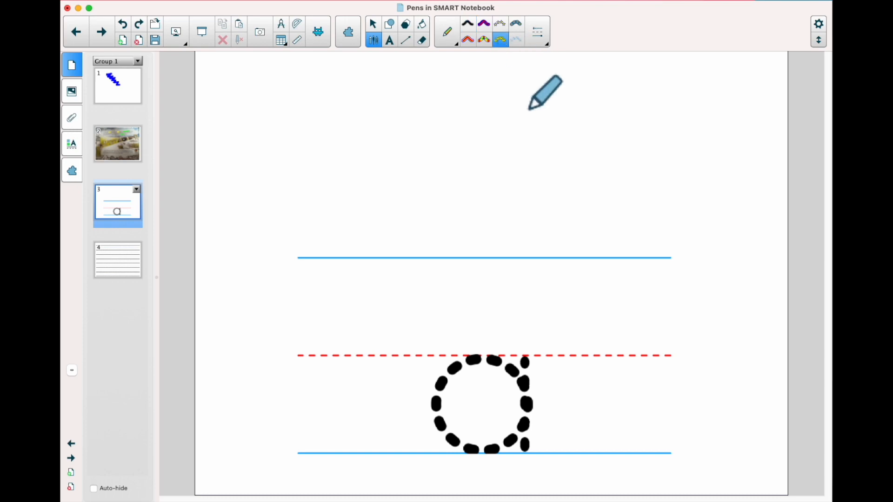
mouse_move(526, 382)
left_mouse_down()
mouse_move(496, 362)
mouse_move(465, 364)
mouse_move(444, 385)
mouse_move(442, 423)
mouse_move(475, 443)
mouse_move(522, 427)
mouse_move(516, 361)
mouse_move(536, 449)
left_mouse_up()
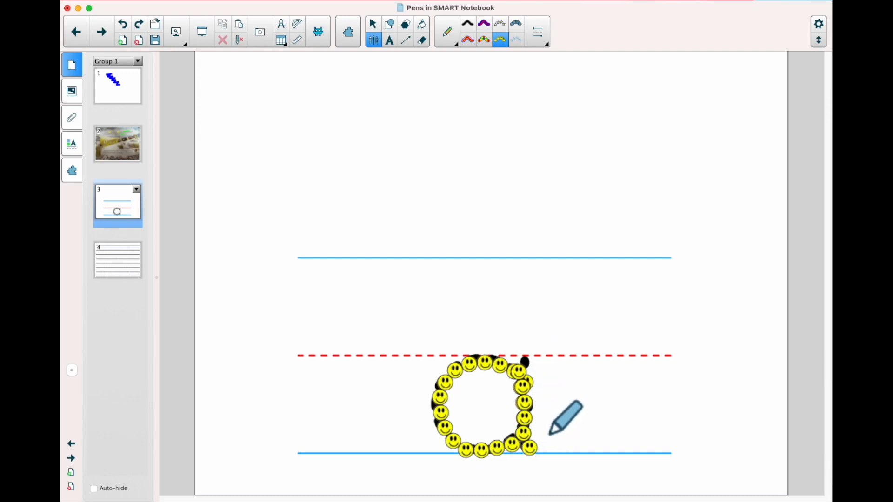
left_click(484, 39)
mouse_move(342, 120)
left_mouse_down()
mouse_move(423, 133)
mouse_move(467, 106)
mouse_move(535, 135)
mouse_move(565, 104)
mouse_move(628, 142)
mouse_move(653, 113)
left_mouse_up()
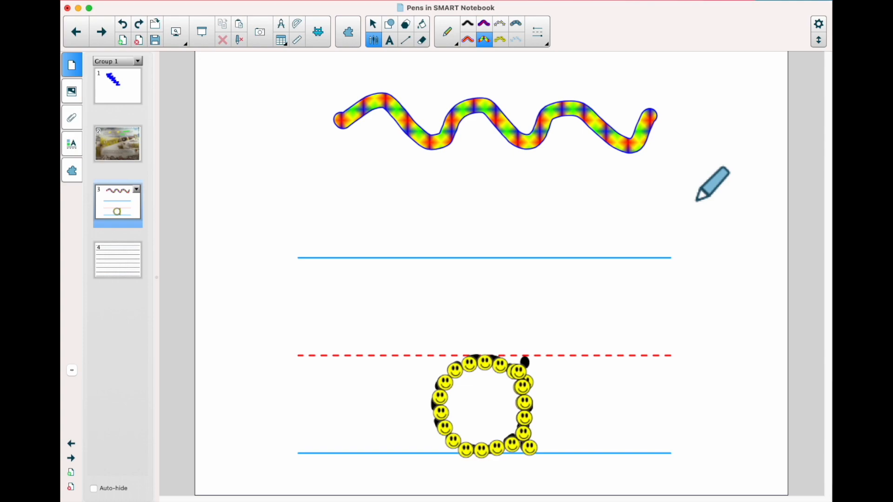
On page 4, try a downward stroke on the upper ruled lines with the red Crayon
left_click(105, 265)
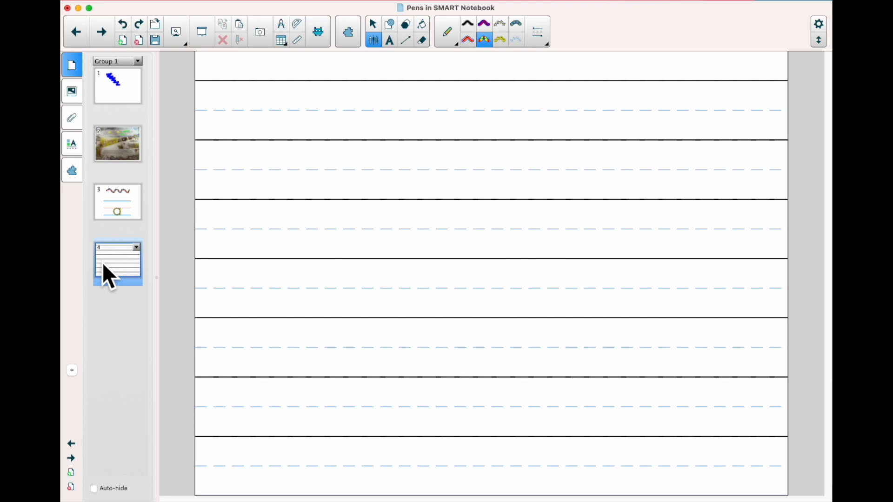
left_click(447, 32)
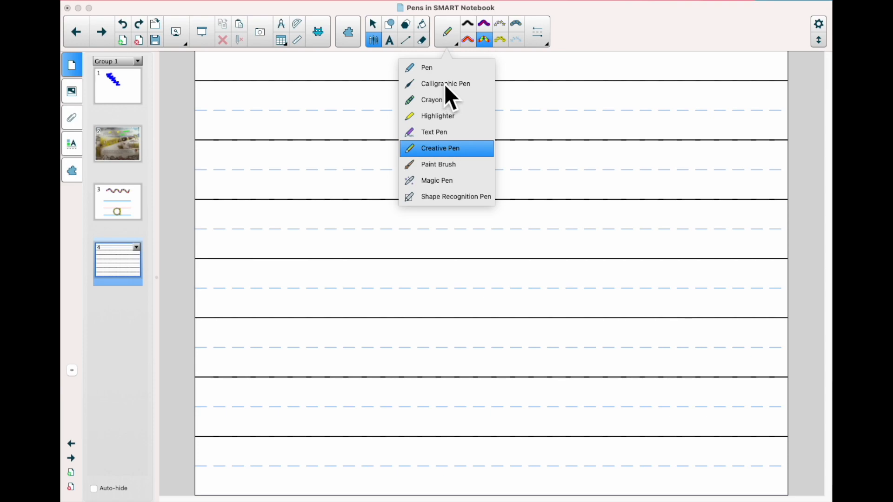
left_click(440, 99)
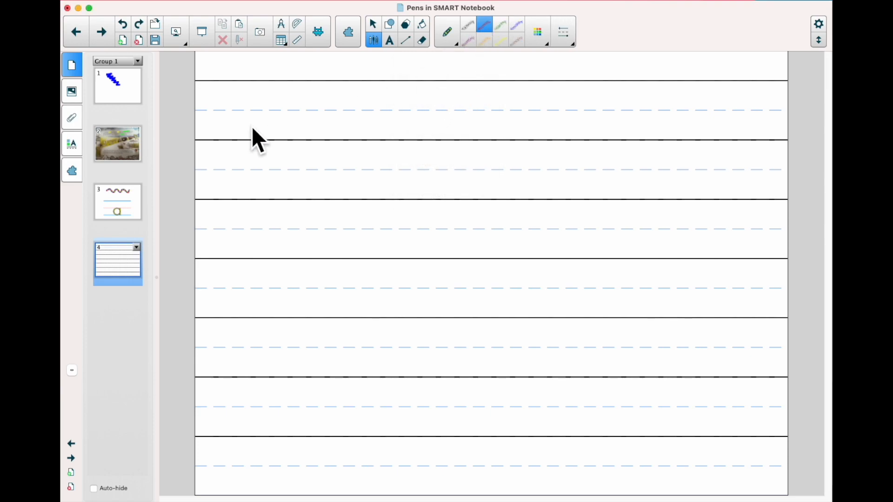
mouse_move(224, 83)
left_mouse_down()
mouse_move(225, 136)
mouse_move(222, 122)
mouse_move(239, 110)
mouse_move(251, 122)
mouse_move(227, 137)
left_mouse_up()
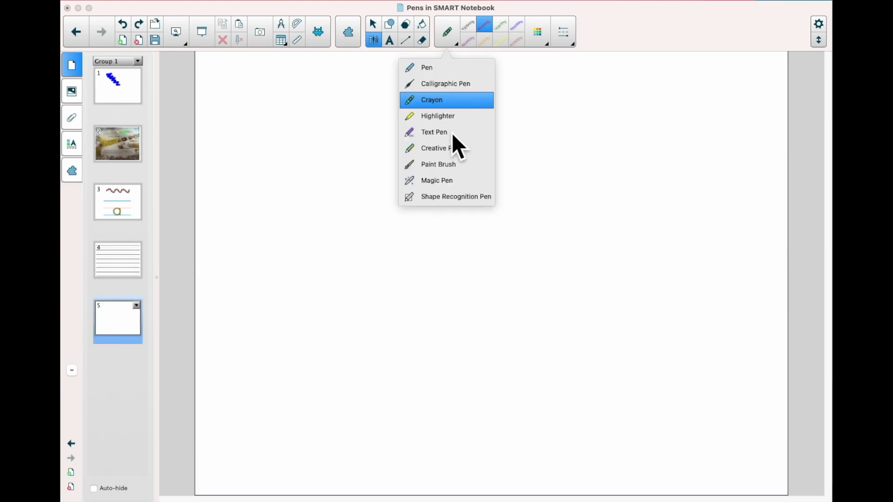
Handwrite the word "cat" on blank page 5 with the Text Pen and accept the converted text
left_click(451, 133)
mouse_move(327, 122)
left_mouse_down()
mouse_move(313, 129)
mouse_move(344, 140)
mouse_move(369, 139)
mouse_move(368, 119)
left_mouse_up()
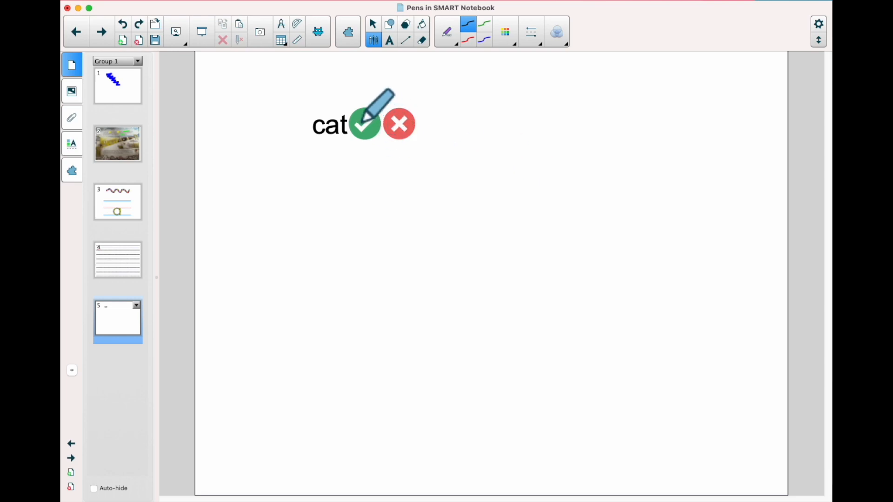
left_click(361, 125)
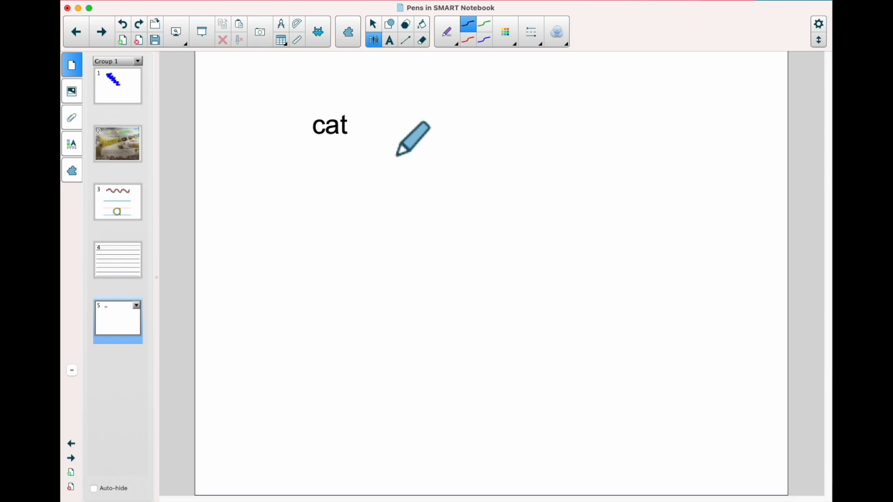
Draw a triangle and a square beside the word "cat" with the Shape Recognition Pen
left_click(448, 34)
left_click(429, 196)
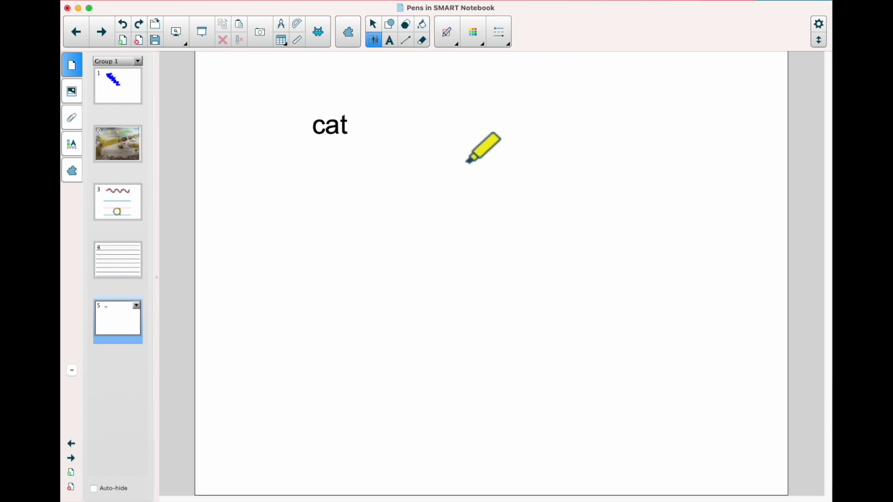
mouse_move(470, 121)
left_mouse_down()
mouse_move(456, 157)
mouse_move(463, 173)
mouse_move(500, 172)
mouse_move(483, 144)
left_mouse_up()
left_click_drag(472, 128, 469, 124)
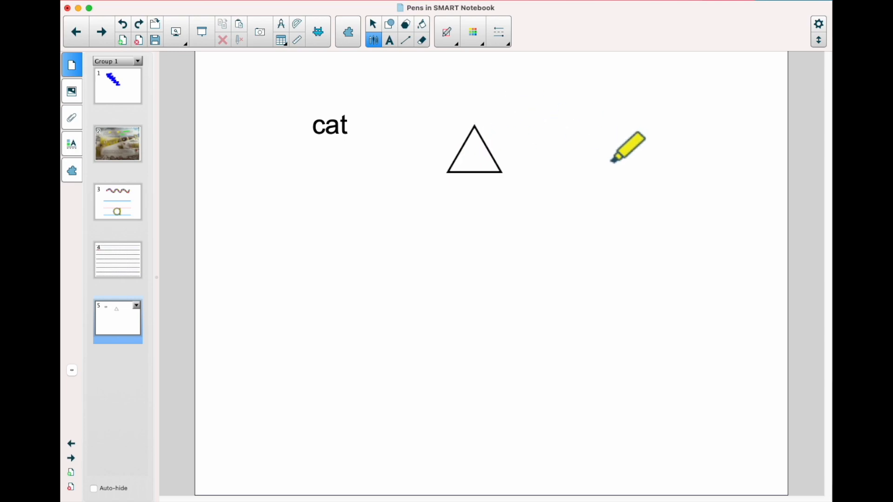
mouse_move(561, 136)
left_mouse_down()
mouse_move(573, 174)
mouse_move(605, 178)
mouse_move(614, 134)
mouse_move(563, 133)
left_mouse_up()
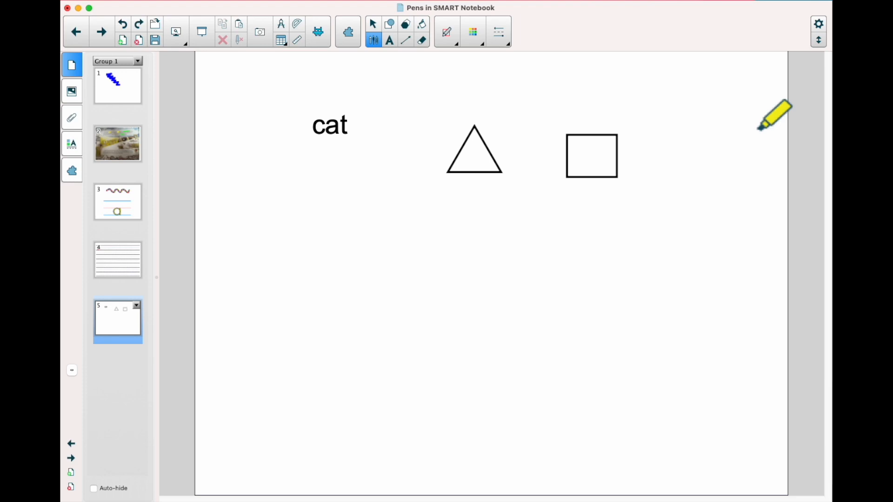
Open the choice of pen types
left_click(455, 38)
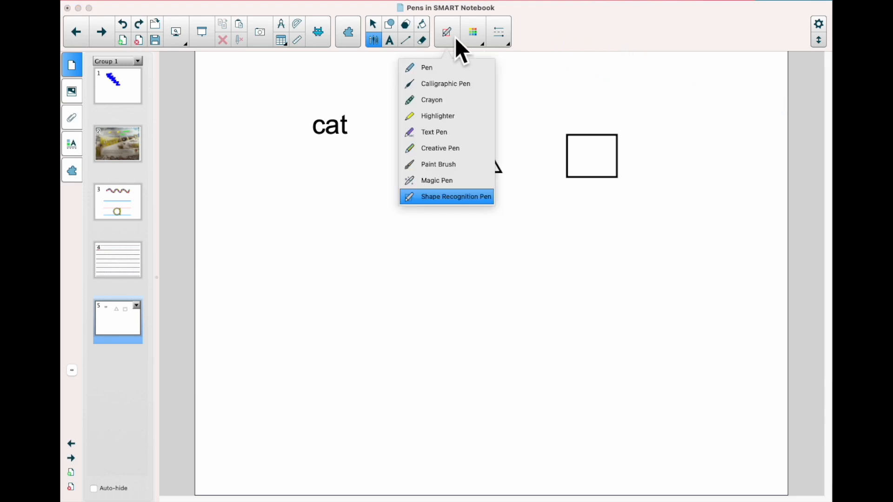